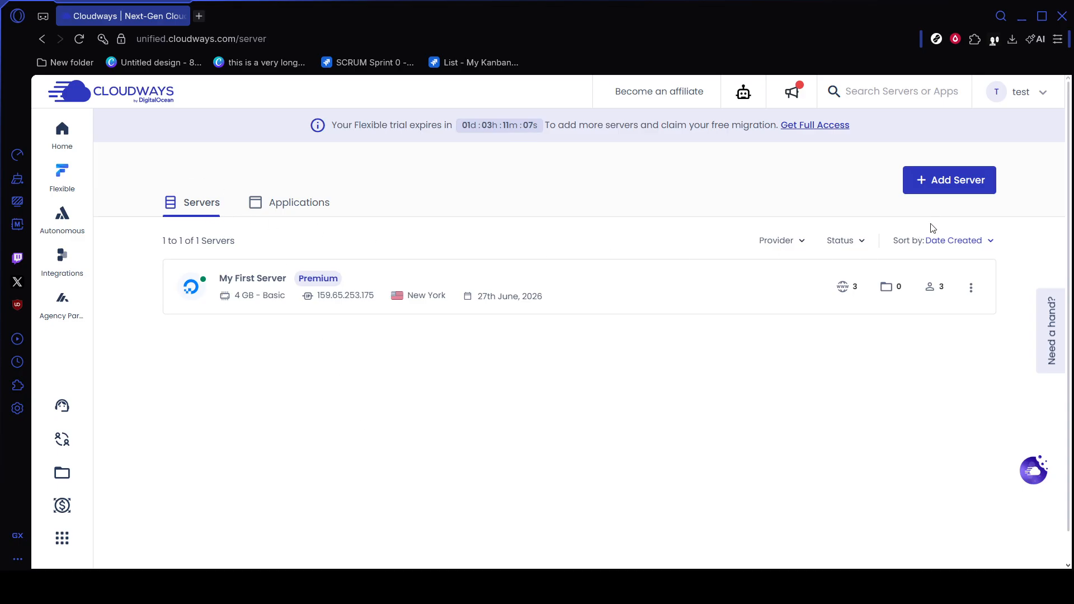
- Start adding a new server and choose Optimized WordPress as its application
{"action": "left_click", "coordinate": [958, 192]}
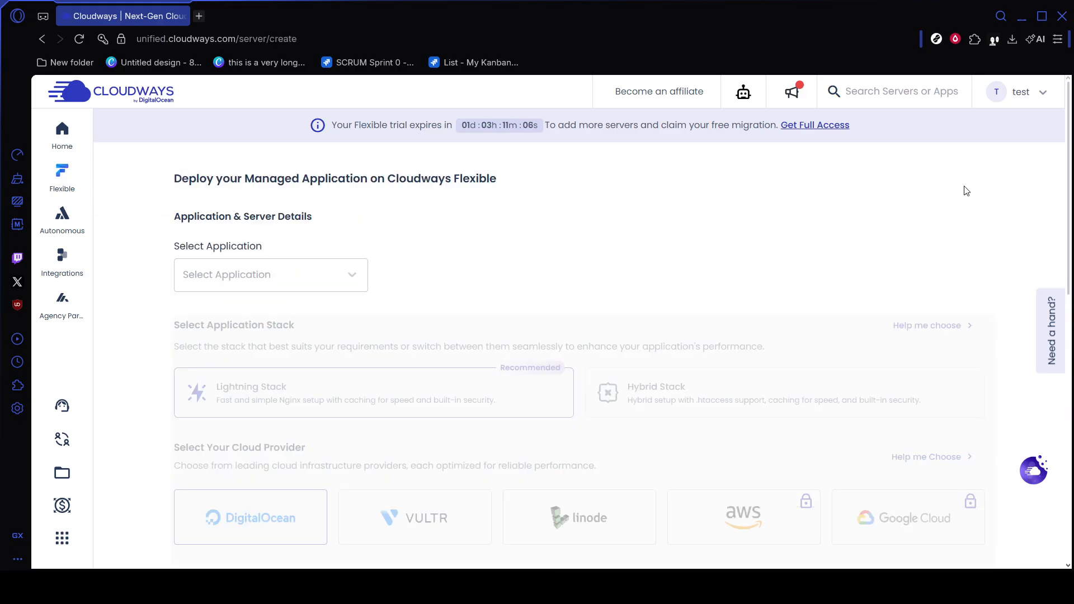
{"action": "left_click", "coordinate": [225, 274]}
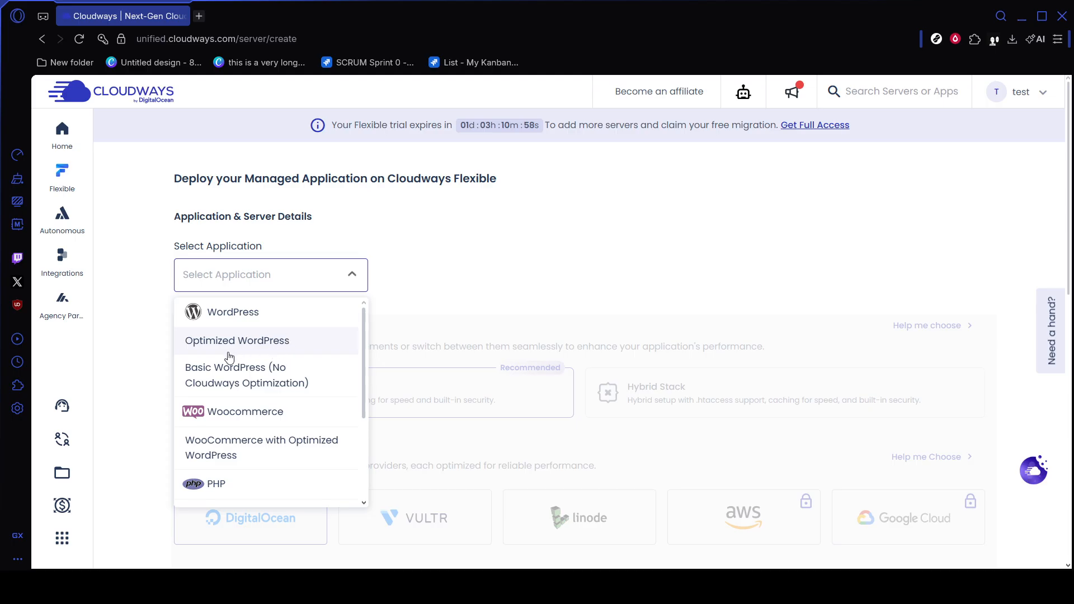
{"action": "left_click", "coordinate": [250, 320]}
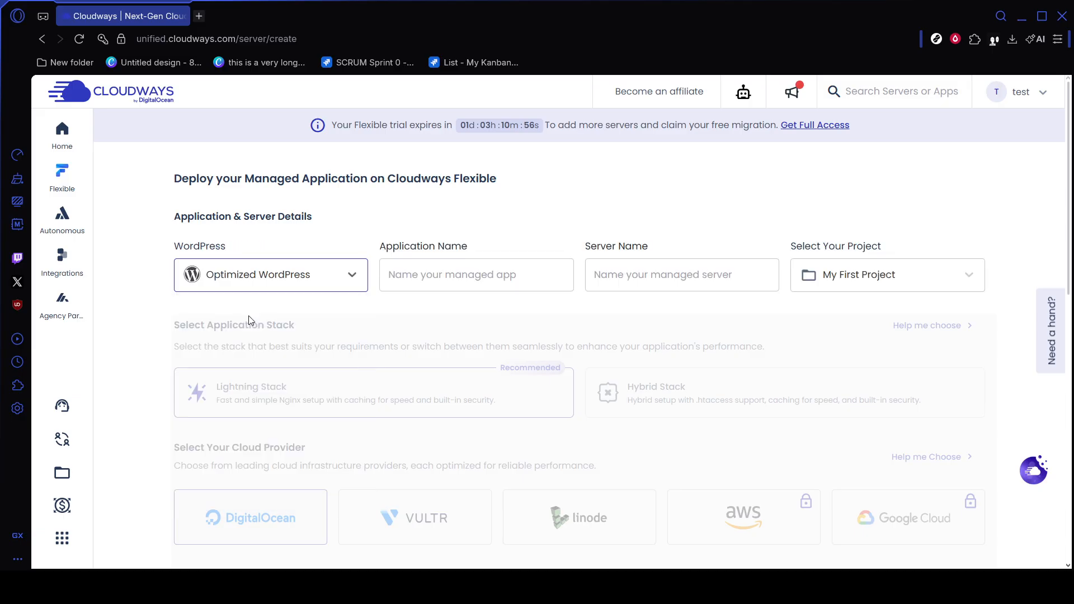
- Name the application "test" and the server "test server" in the deployment form
{"action": "left_click", "coordinate": [421, 278]}
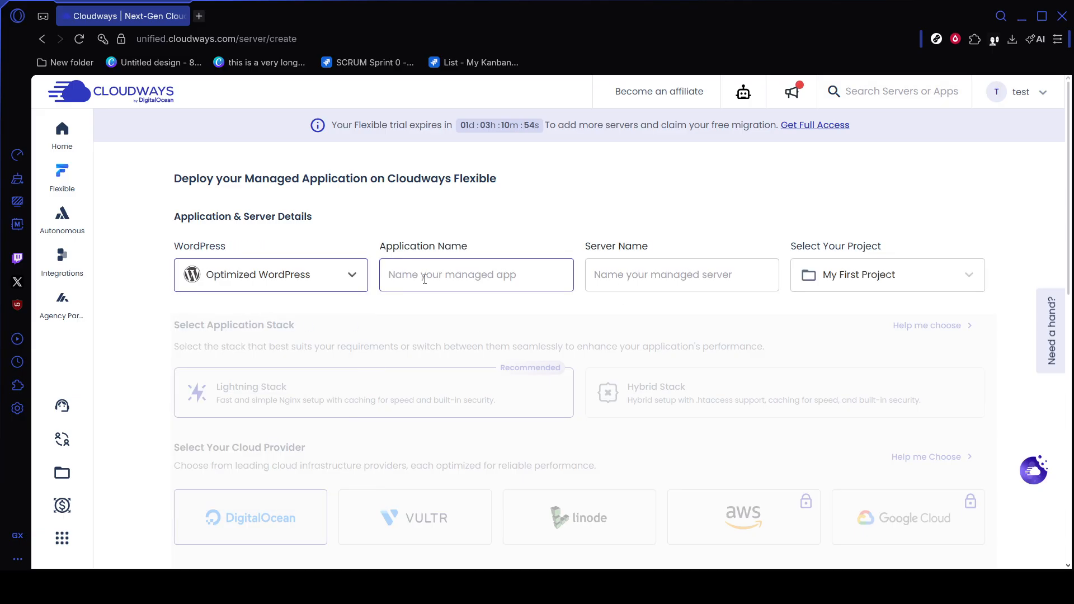
{"action": "type", "text": "test"}
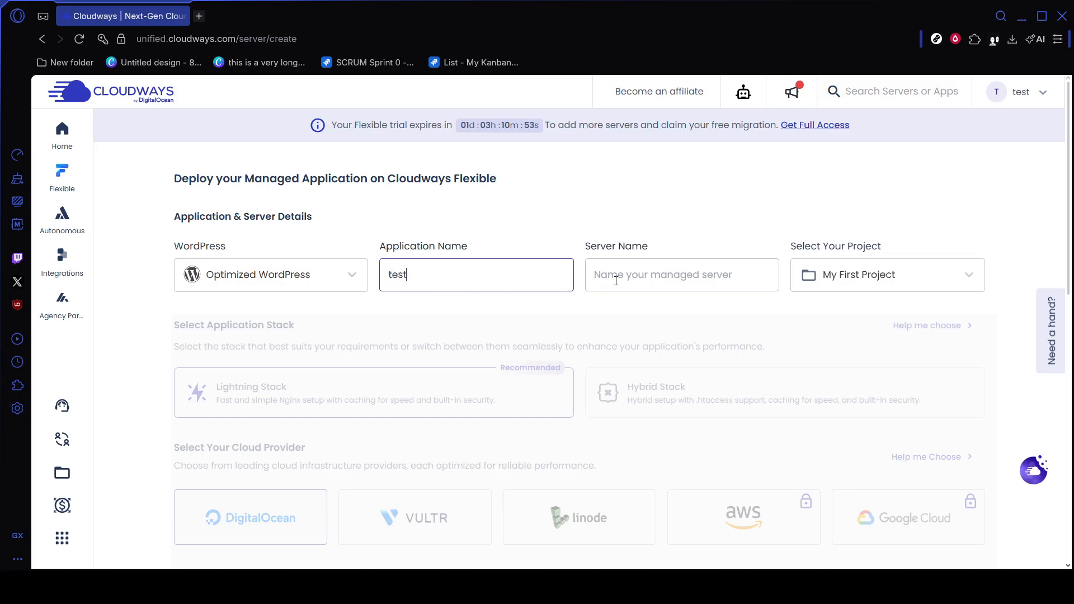
{"action": "left_click", "coordinate": [640, 270]}
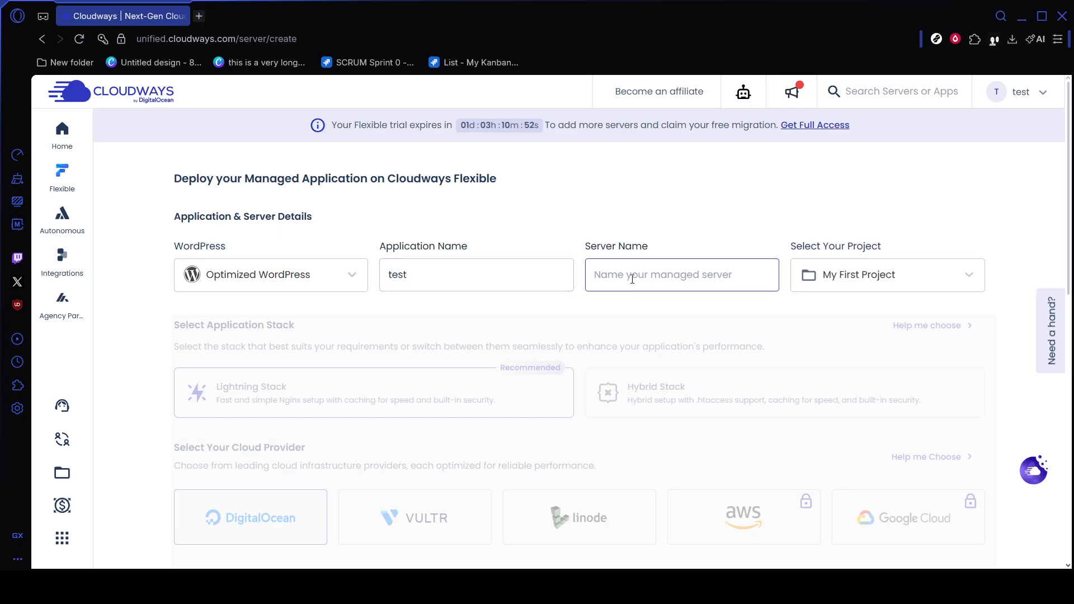
{"action": "type", "text": "te"}
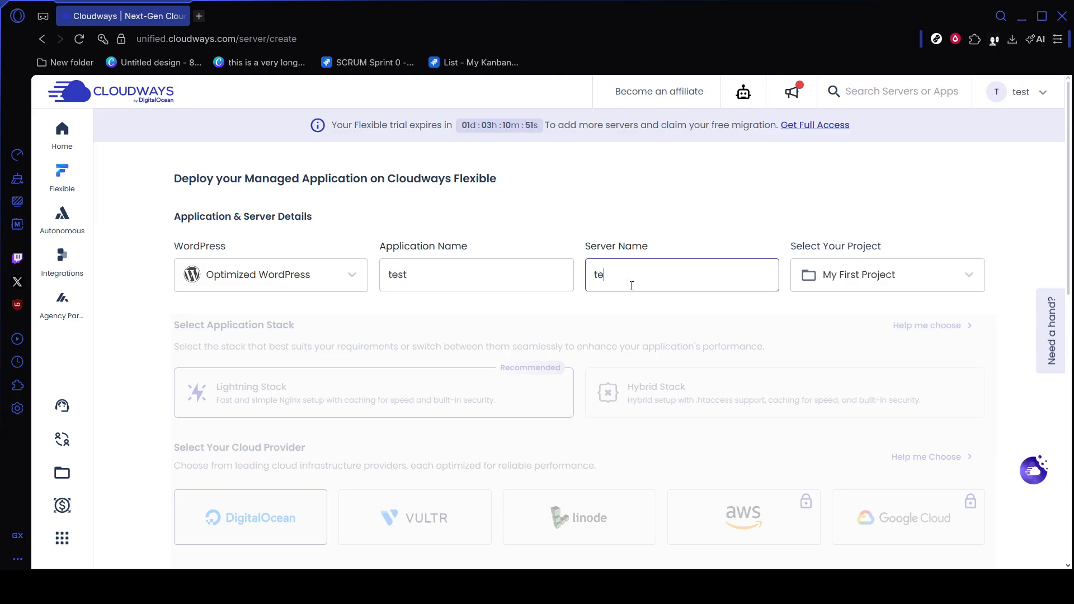
{"action": "type", "text": "st s"}
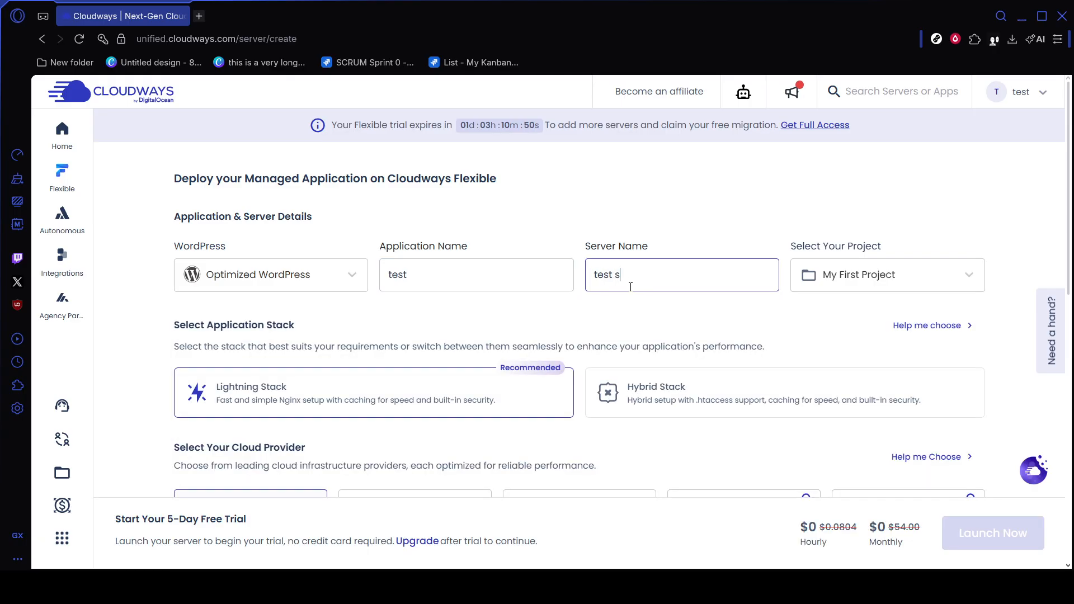
{"action": "type", "text": "erver"}
- Try out Basic Premium server sizes, ending on 2 GB-2c, and return to the server list without launching
{"action": "scroll", "coordinate": [498, 341], "scroll_direction": "down", "scroll_amount": 5}
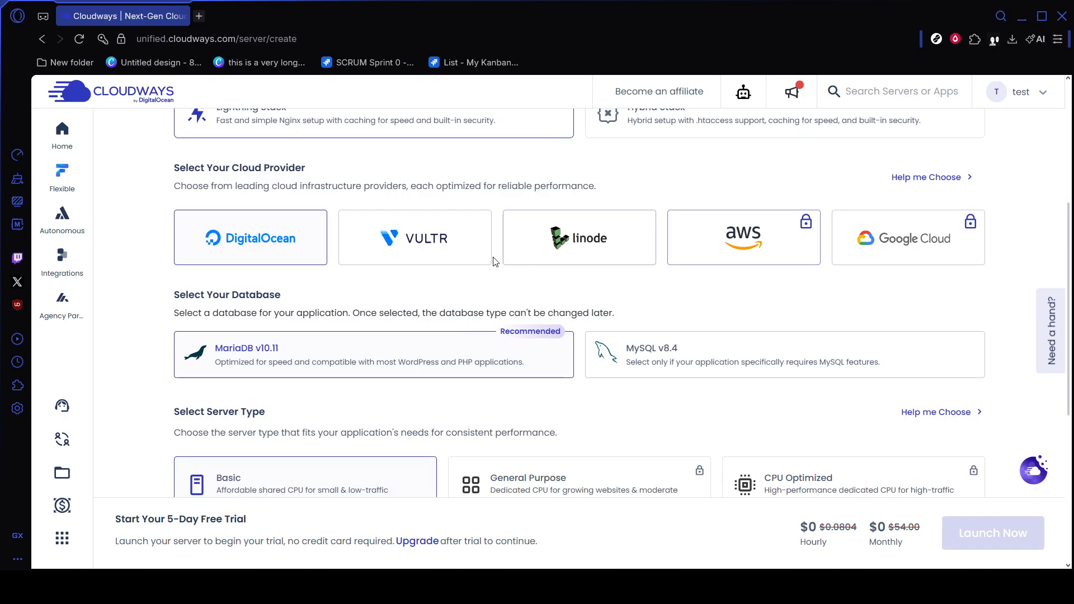
{"action": "scroll", "coordinate": [564, 301], "scroll_direction": "down", "scroll_amount": 5}
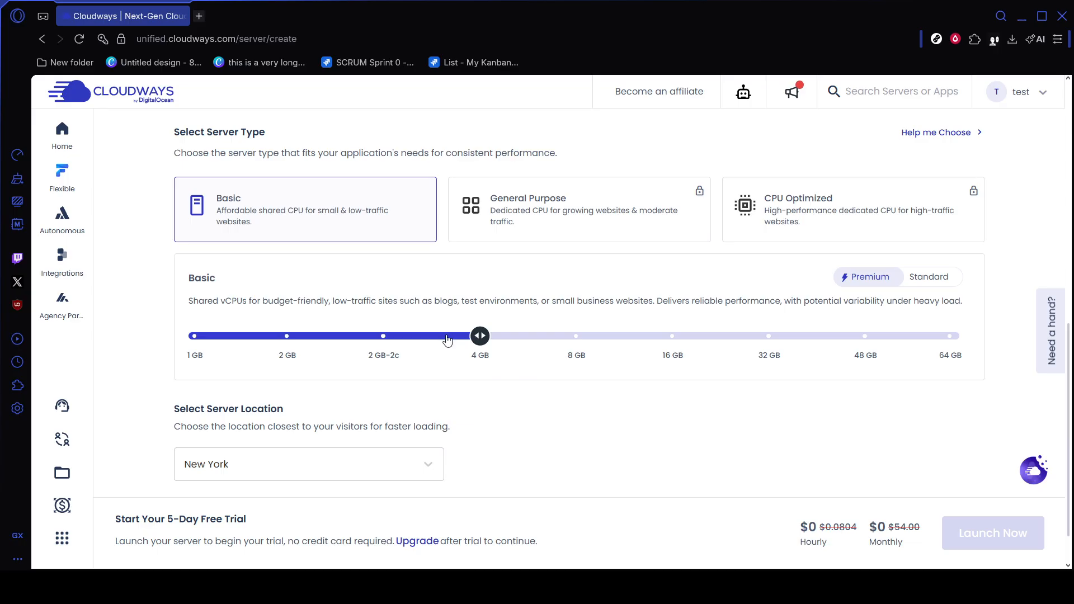
{"action": "left_click", "coordinate": [390, 338]}
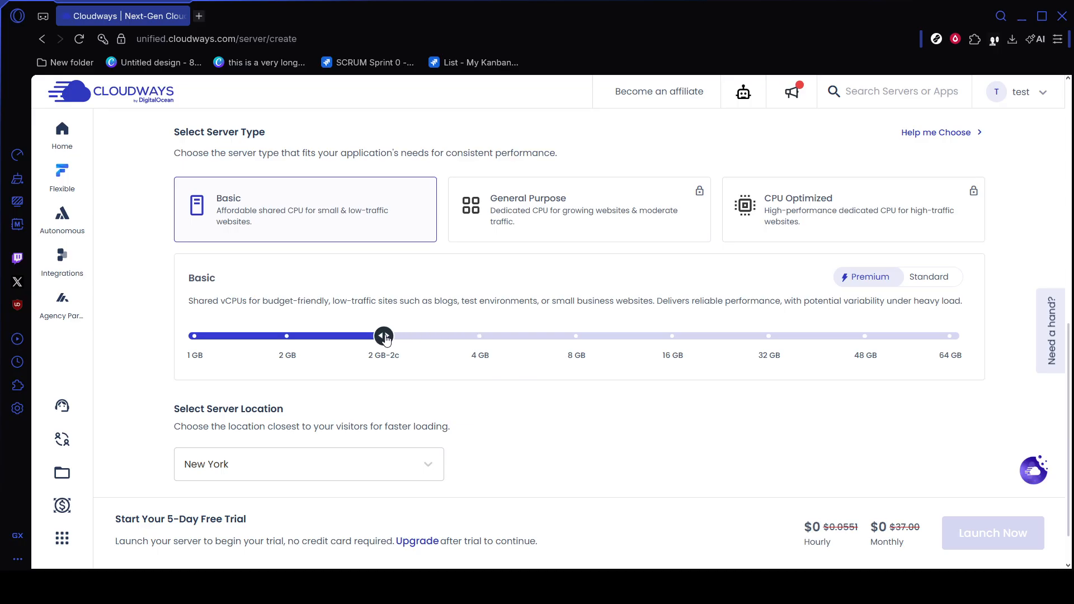
{"action": "left_click_drag", "start_coordinate": [387, 338], "coordinate": [480, 339]}
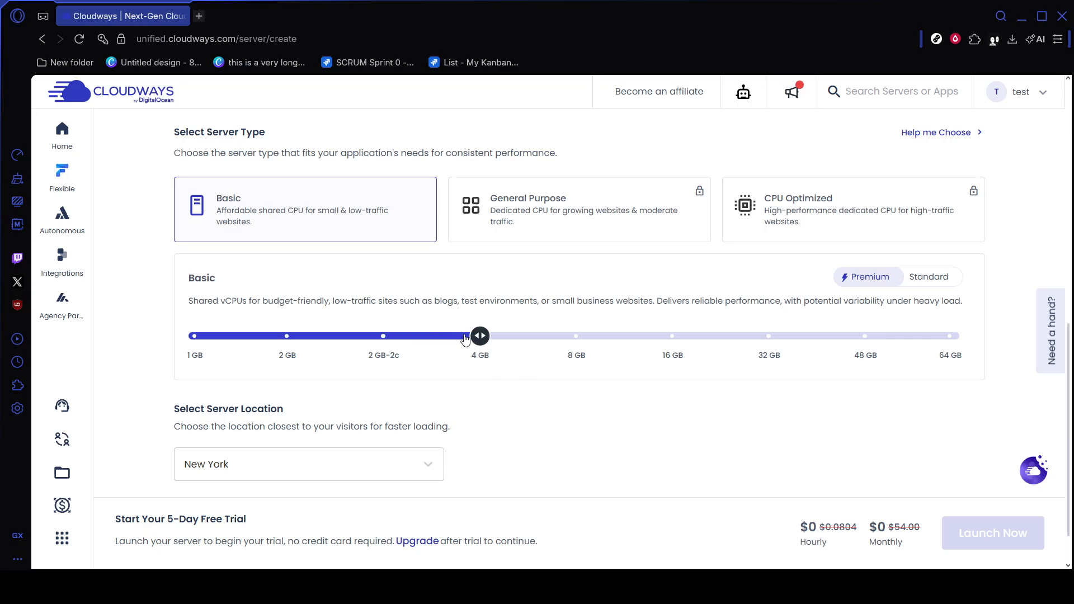
{"action": "left_click", "coordinate": [573, 337]}
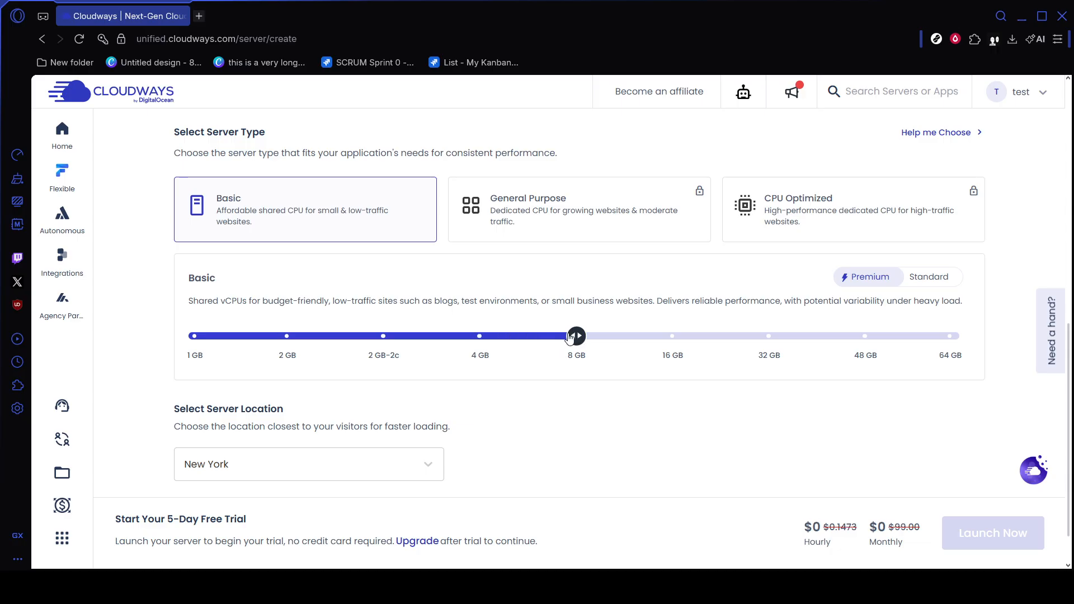
{"action": "mouse_move", "coordinate": [573, 338]}
{"action": "left_mouse_down"}
{"action": "mouse_move", "coordinate": [983, 335]}
{"action": "mouse_move", "coordinate": [571, 334]}
{"action": "left_mouse_up"}
{"action": "left_click_drag", "start_coordinate": [576, 335], "coordinate": [359, 328]}
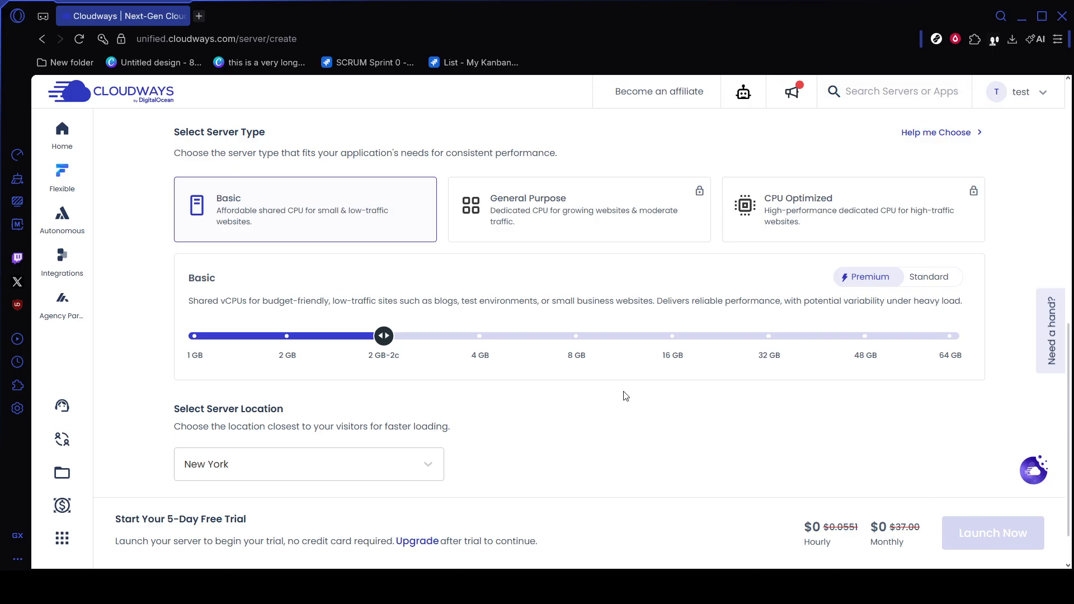
{"action": "scroll", "coordinate": [624, 396], "scroll_direction": "up", "scroll_amount": 10}
{"action": "scroll", "coordinate": [287, 261], "scroll_direction": "up", "scroll_amount": 3}
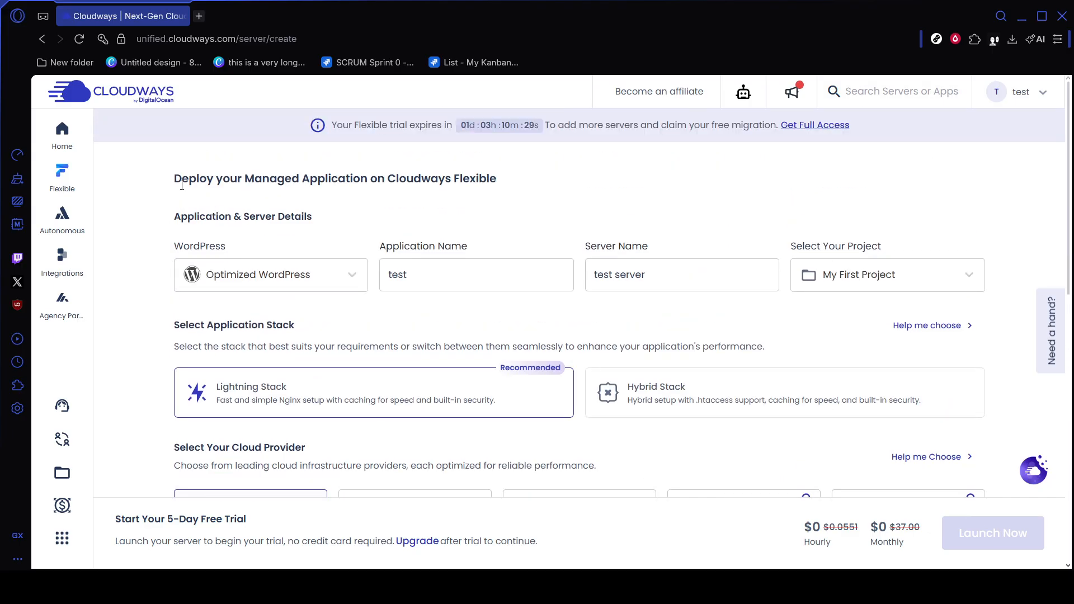
{"action": "key", "text": "alt+Left"}
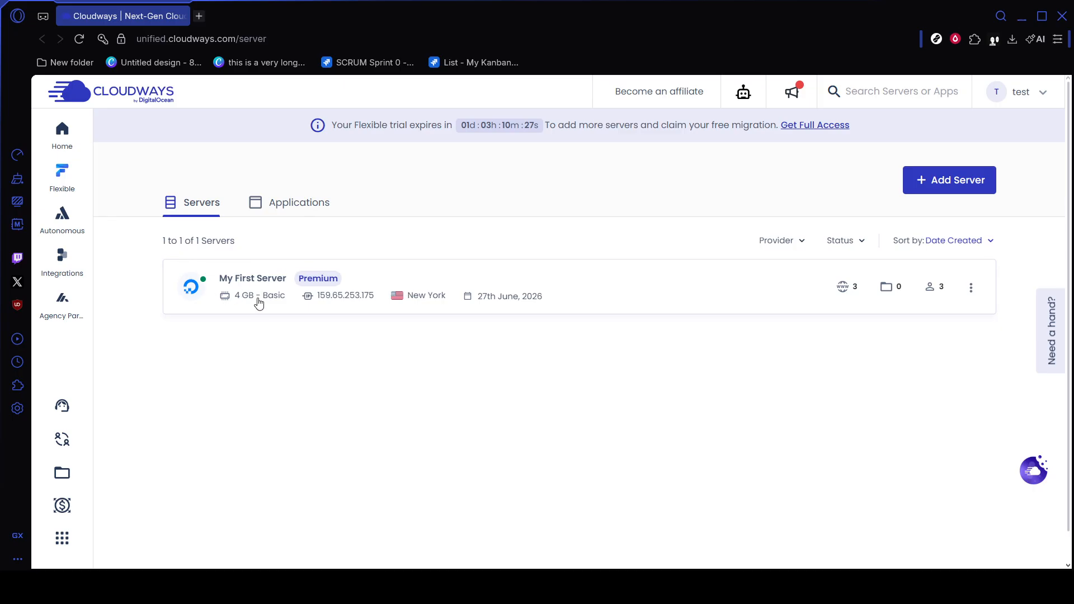
- Open My First App's domain management from the applications list and select its primary domain
{"action": "left_click", "coordinate": [277, 209]}
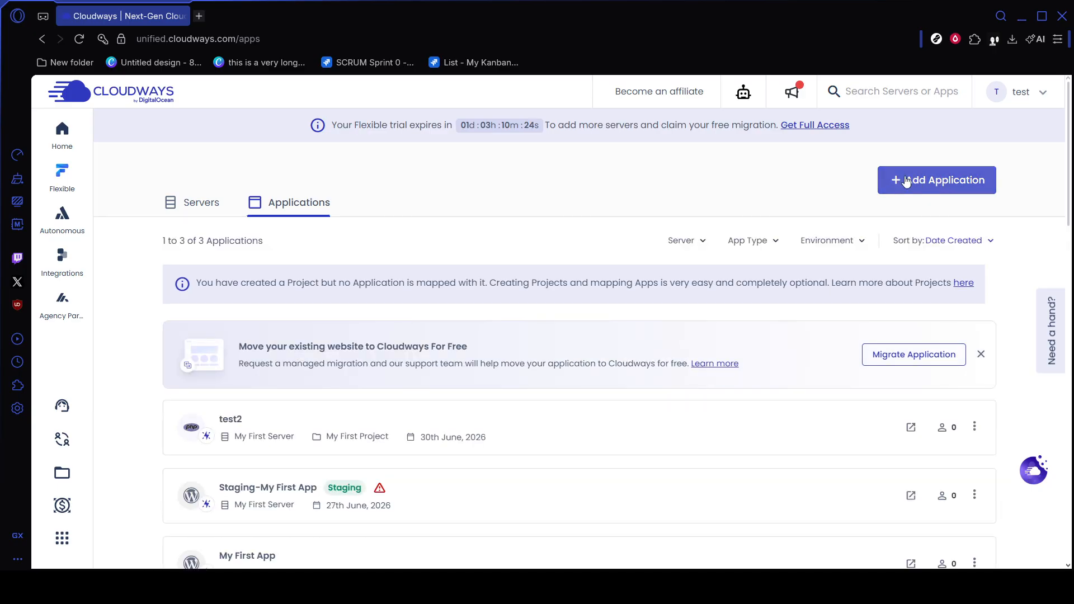
{"action": "scroll", "coordinate": [511, 356], "scroll_direction": "down", "scroll_amount": 3}
{"action": "scroll", "coordinate": [507, 360], "scroll_direction": "down", "scroll_amount": 2}
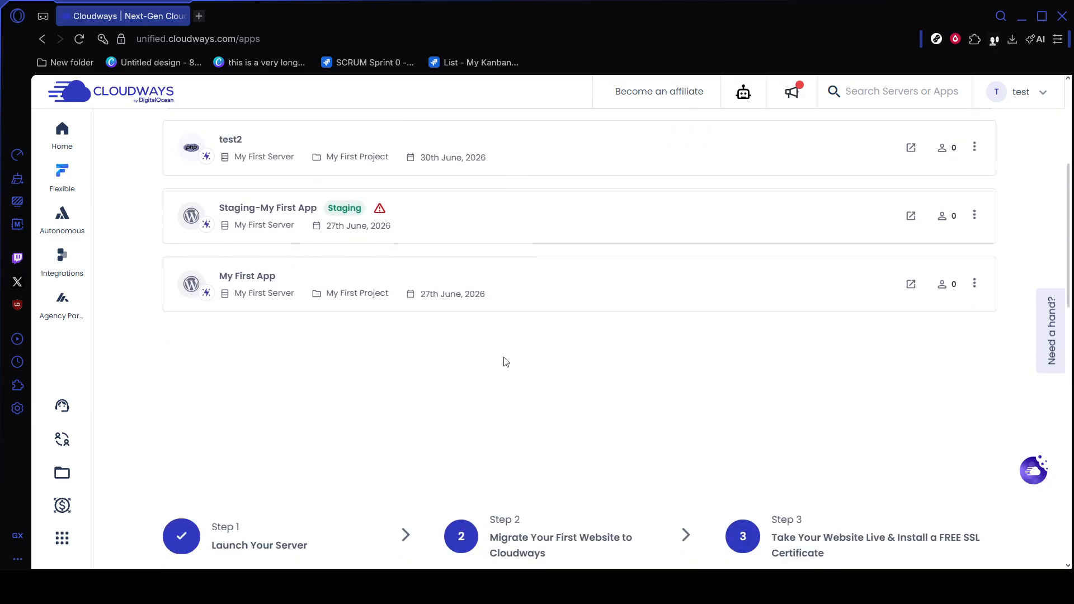
{"action": "left_click", "coordinate": [535, 295]}
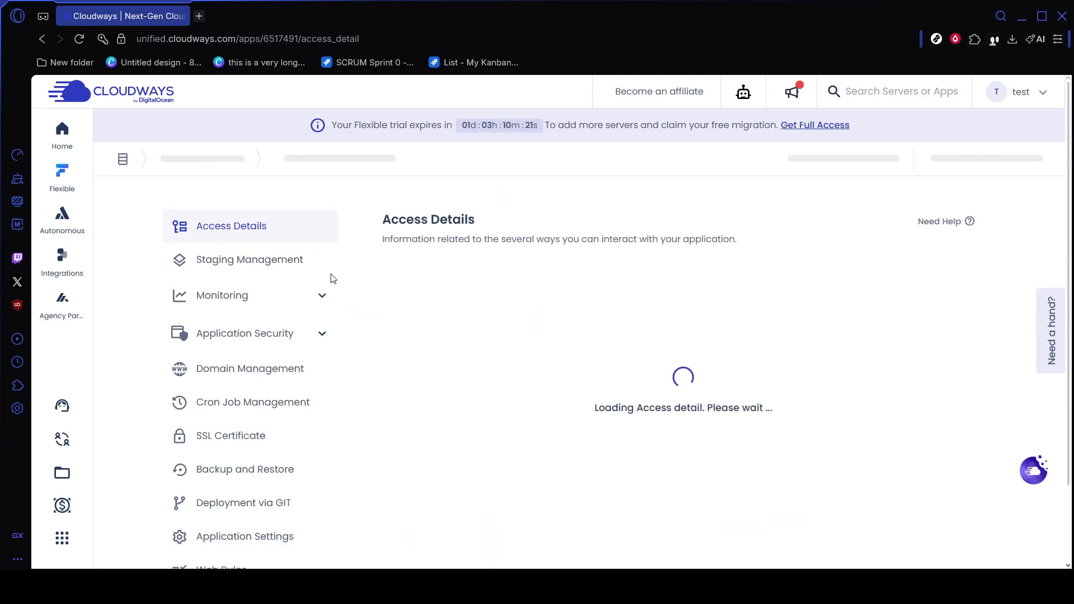
{"action": "left_click", "coordinate": [265, 370]}
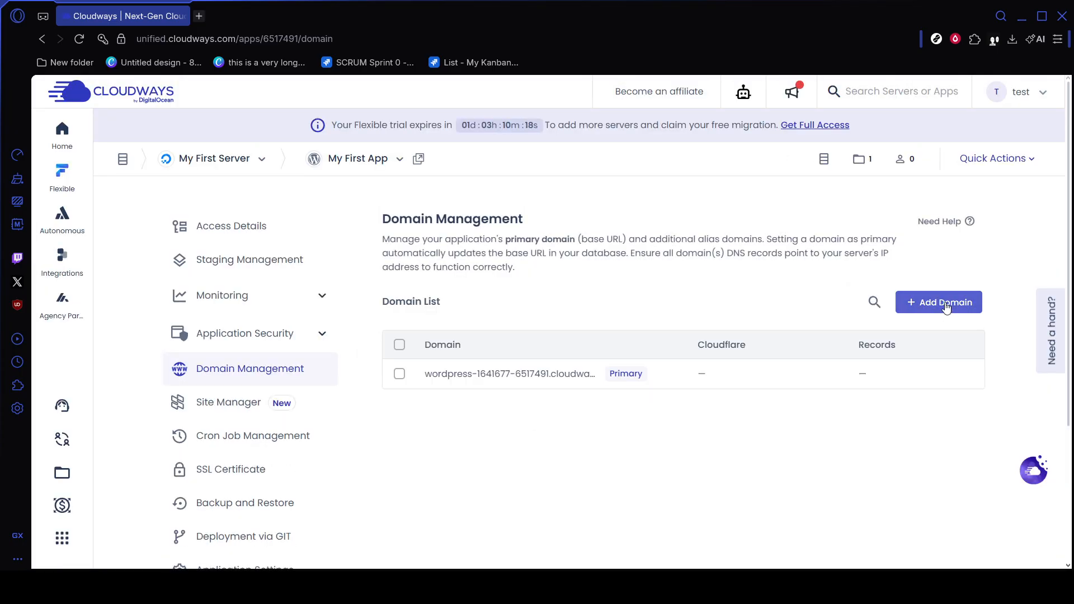
{"action": "left_click", "coordinate": [399, 374]}
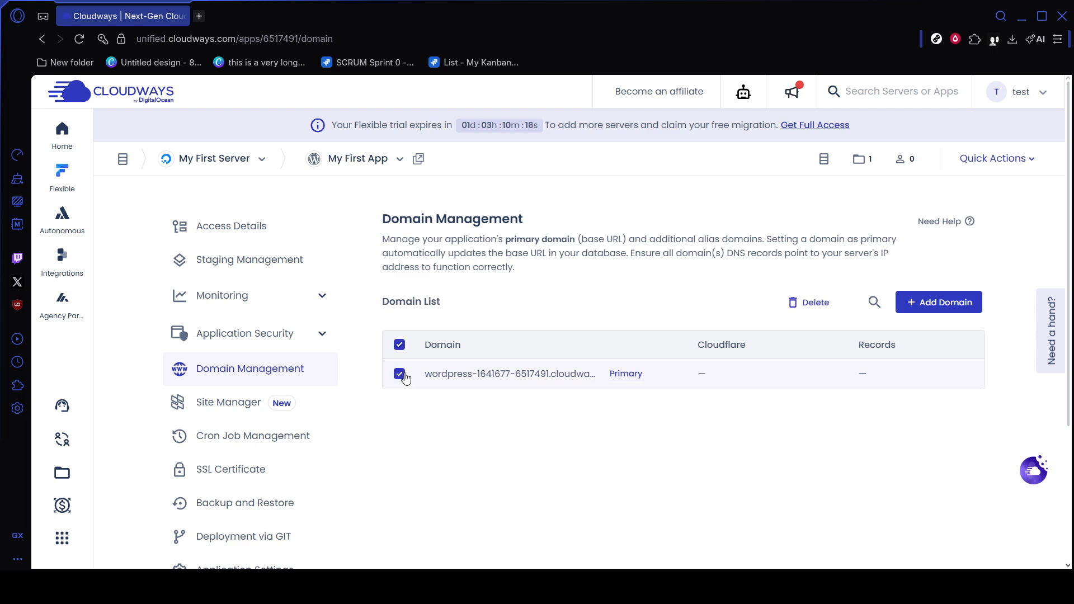
- Open the application's SSL certificate settings and examine the Let's Encrypt email address and domain name fields
{"action": "left_click", "coordinate": [238, 472]}
{"action": "left_click", "coordinate": [491, 400]}
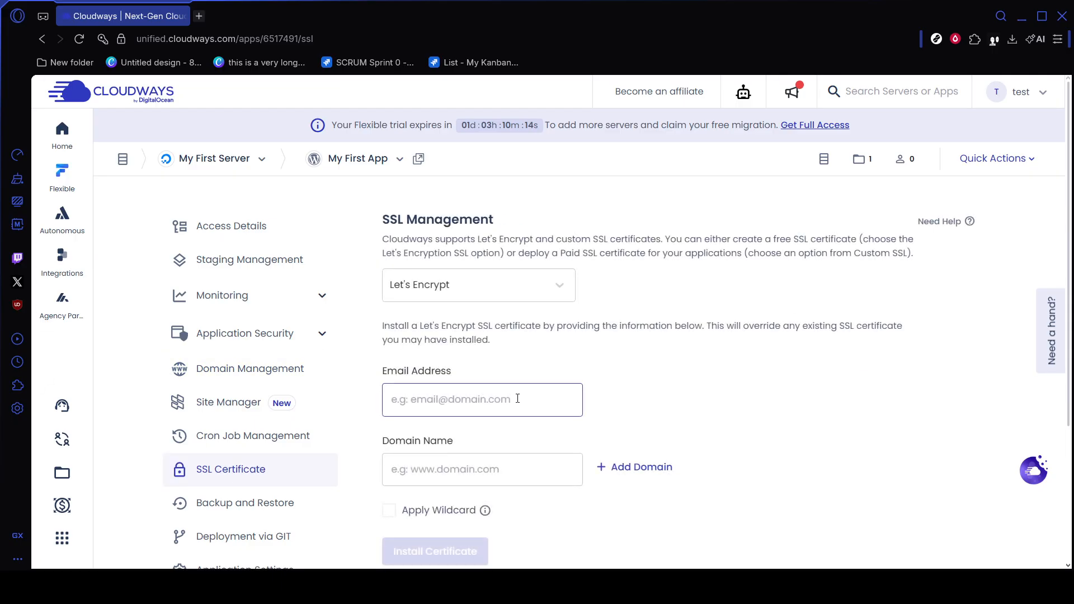
{"action": "left_click", "coordinate": [457, 465]}
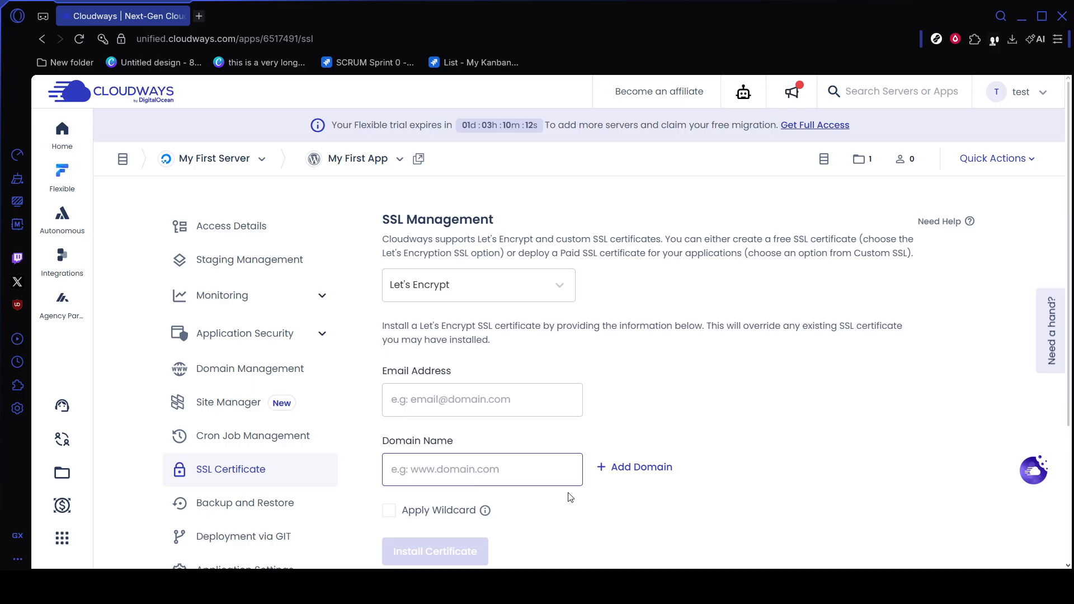
{"action": "scroll", "coordinate": [341, 450], "scroll_direction": "down", "scroll_amount": 1}
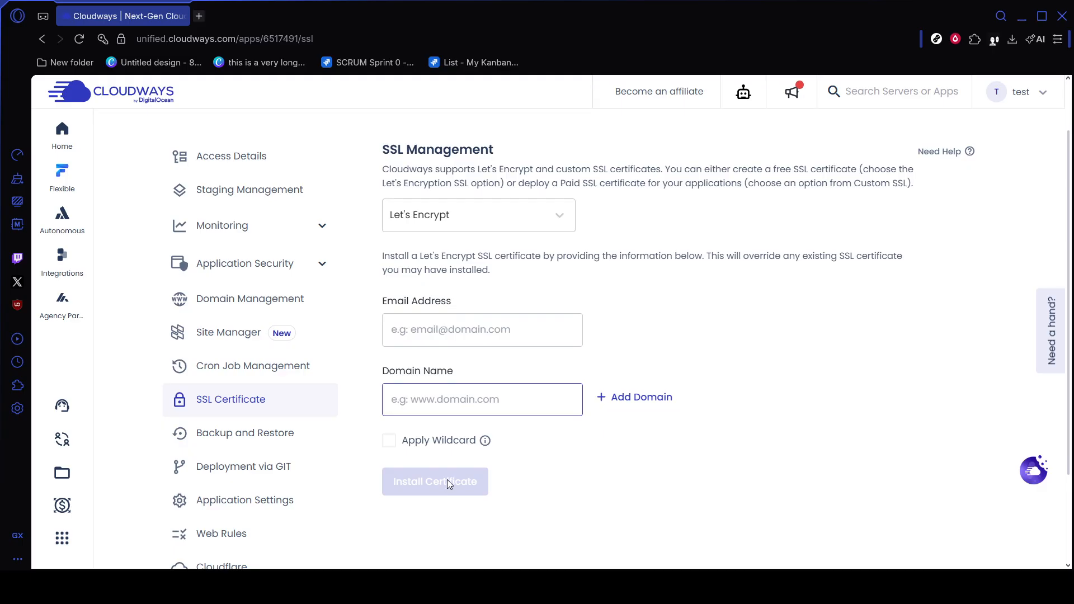
- Open the application's access details and visit its application URL
{"action": "left_click", "coordinate": [265, 165]}
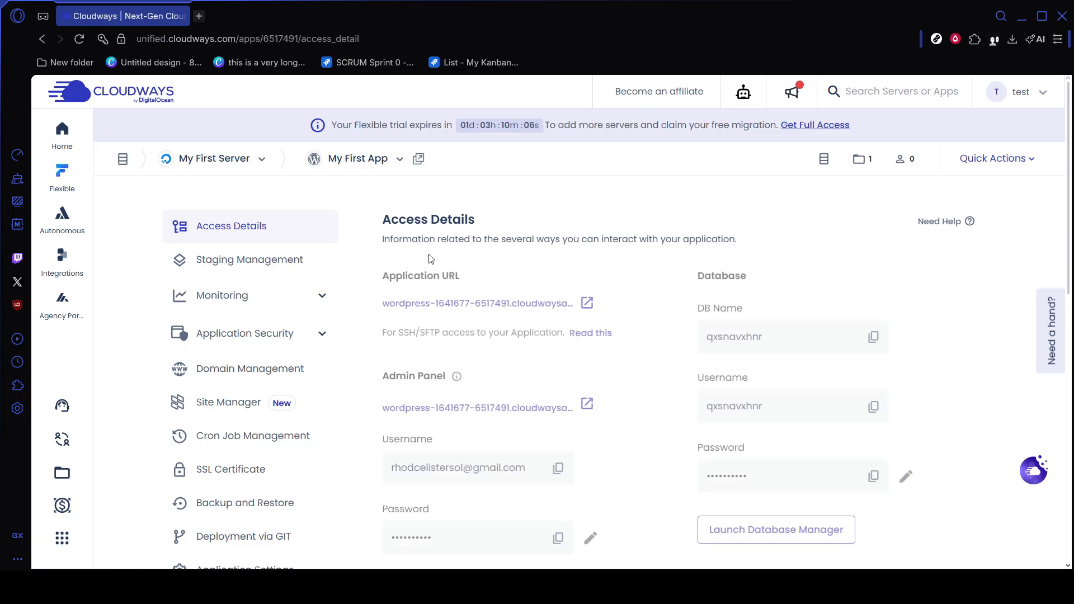
{"action": "left_click", "coordinate": [429, 303]}
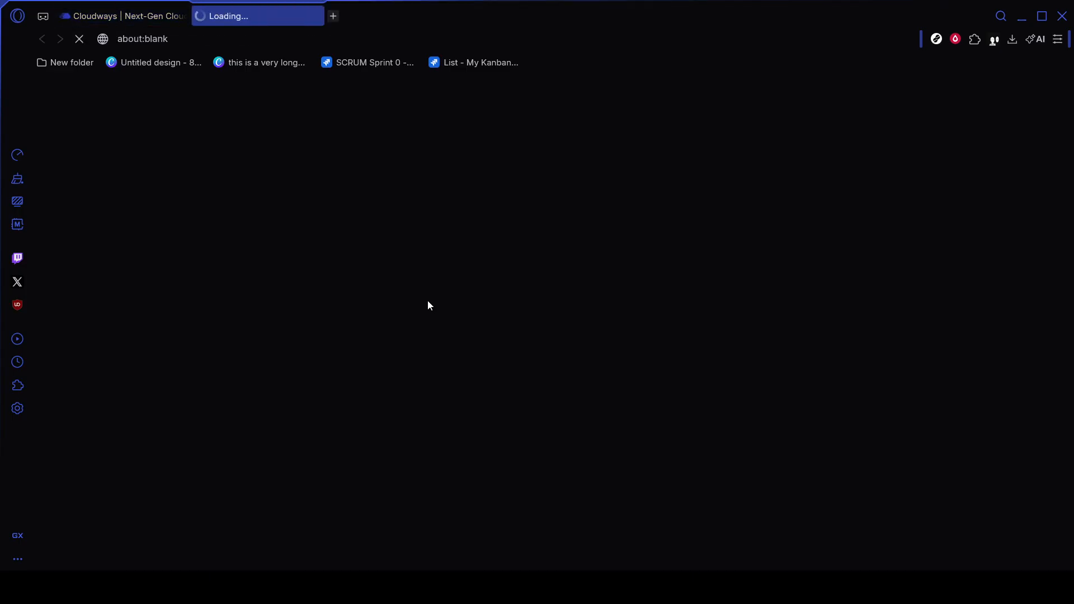